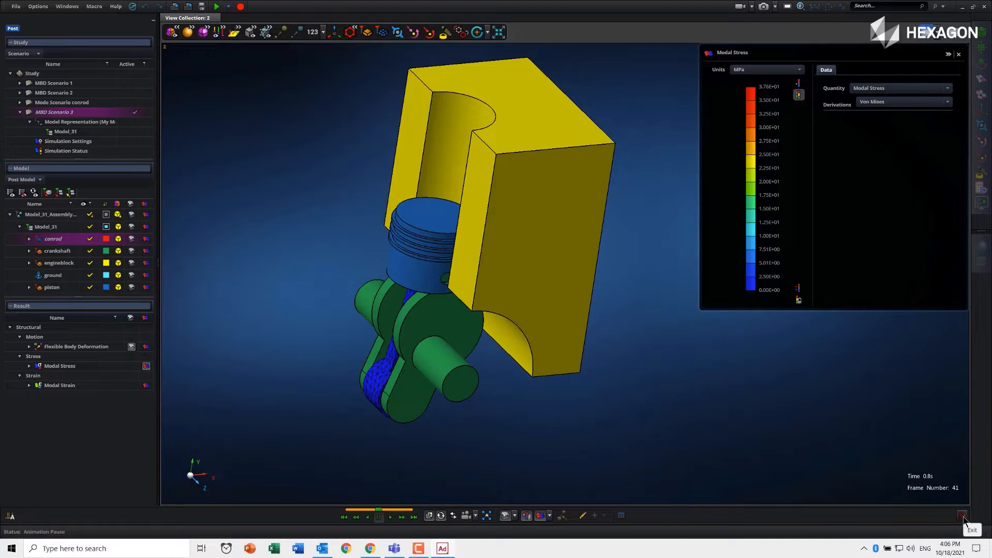
- Exit post-processing and activate the connecting rod's solid geometry representation, conrod, in the model
click(964, 518)
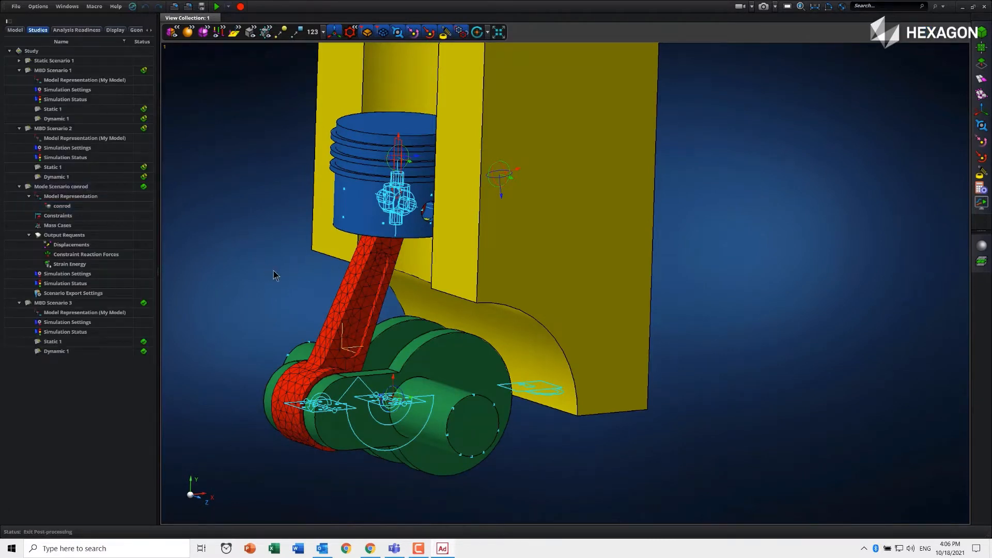
click(12, 30)
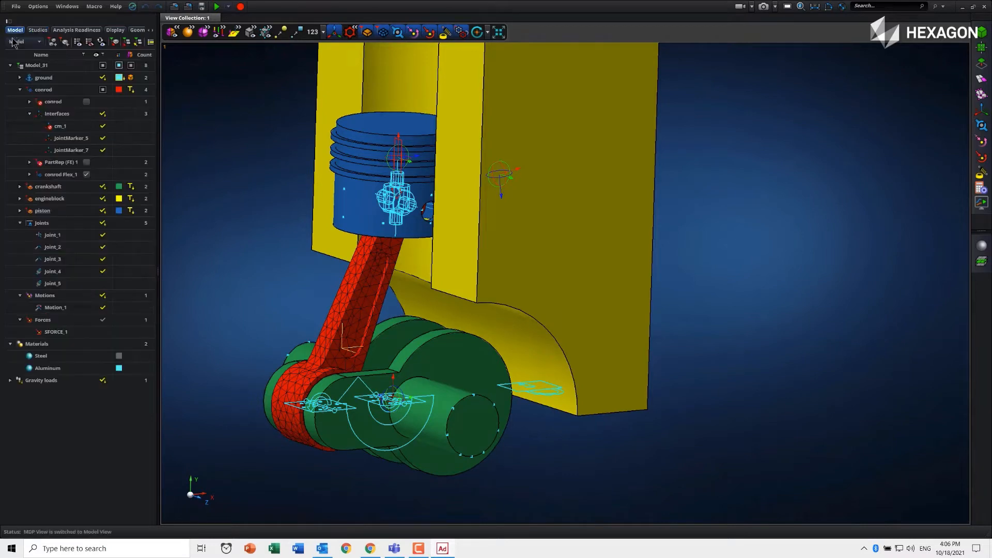
right_click(45, 105)
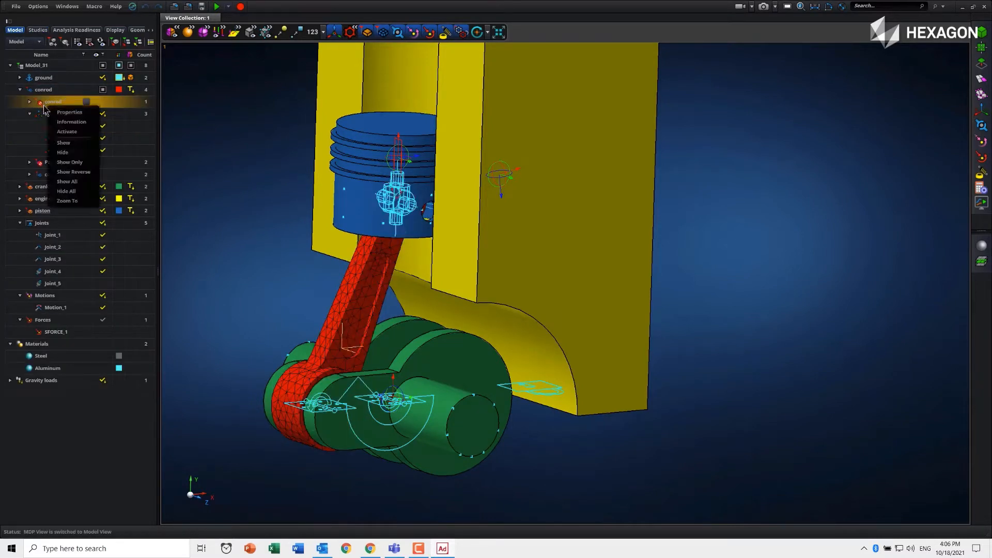
click(67, 131)
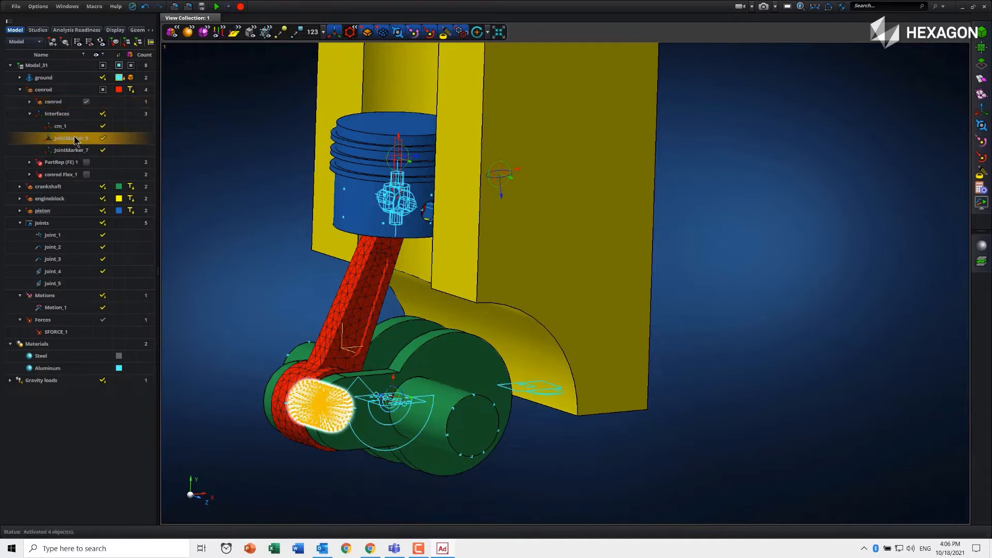
- Hide the conrod Flex_1 mesh representation and show the solid conrod representation instead
right_click(56, 178)
click(80, 239)
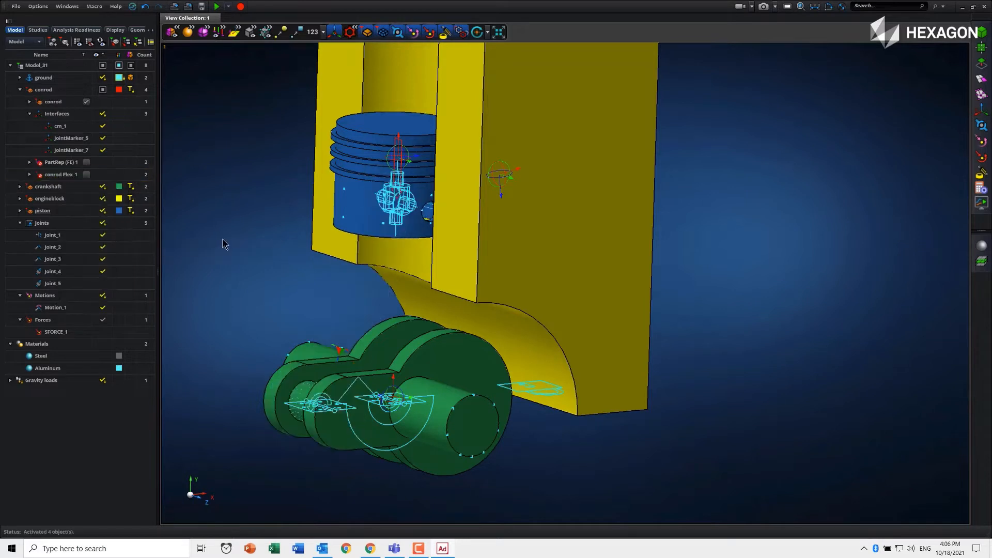
right_click(46, 104)
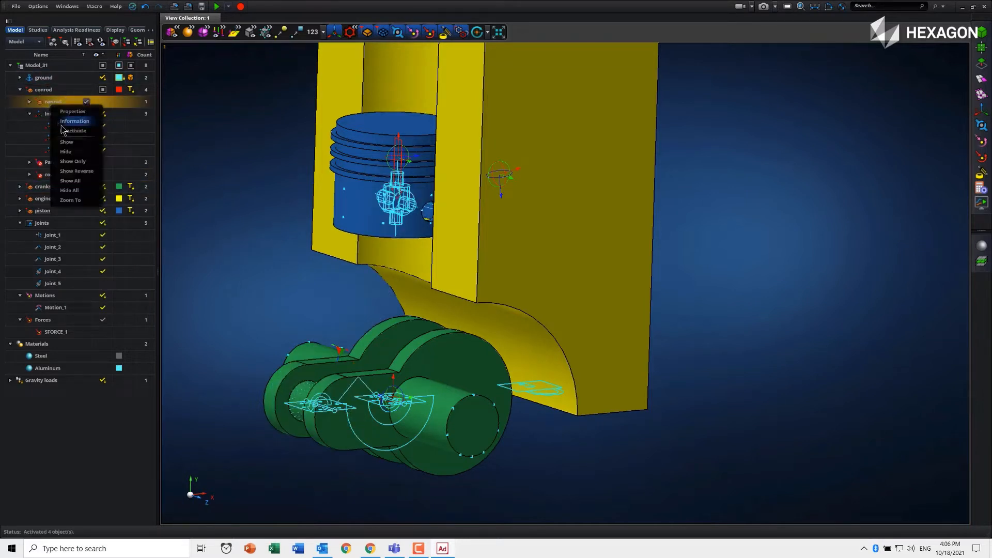
click(72, 137)
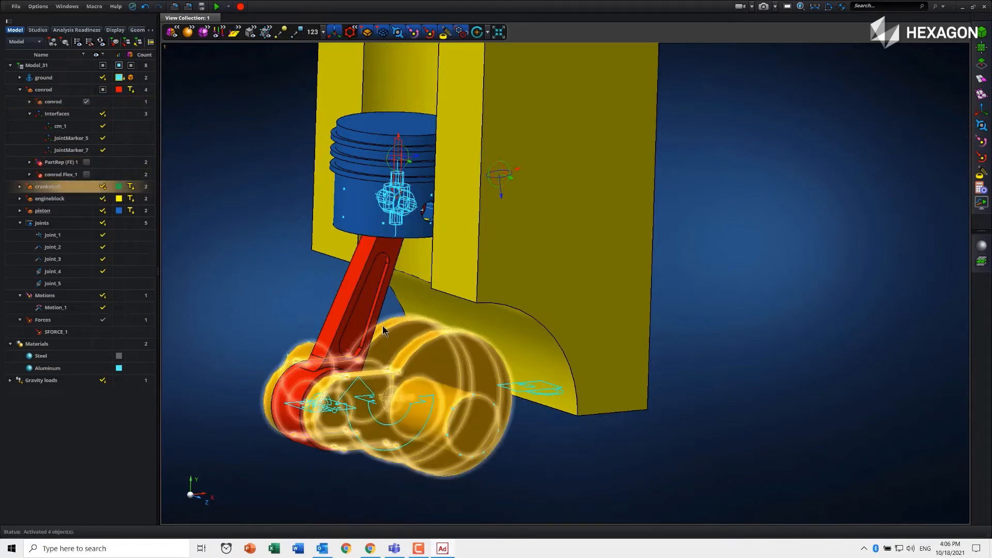
- Push the recessed pocket face of the connecting rod through its web with Push/Pull to form an open slot
scroll(339, 321, up, 2)
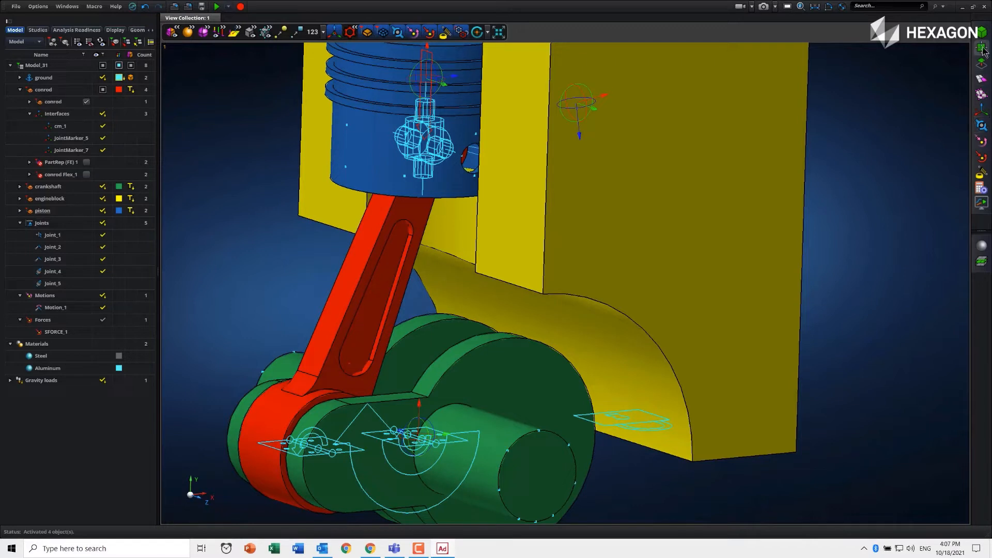
mouse_move(984, 65)
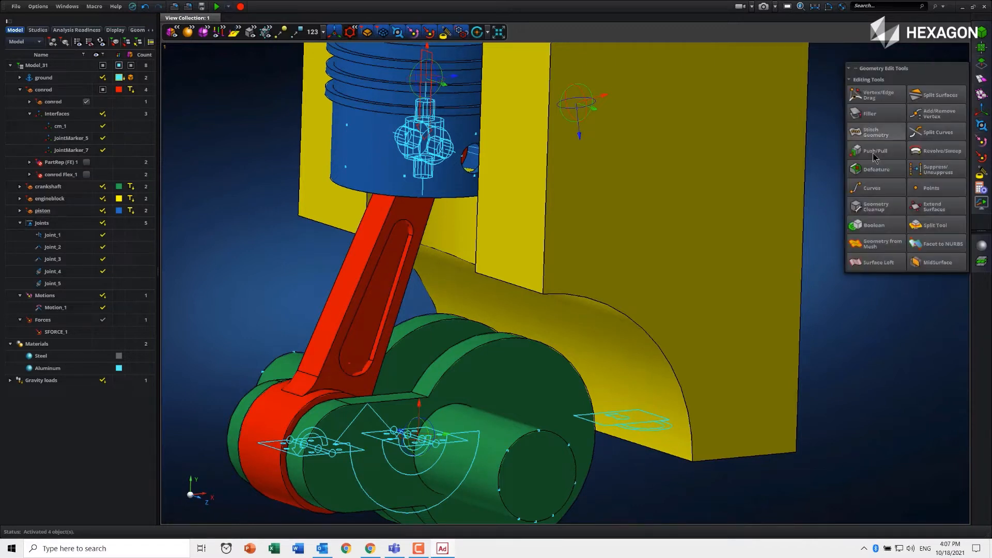
click(875, 147)
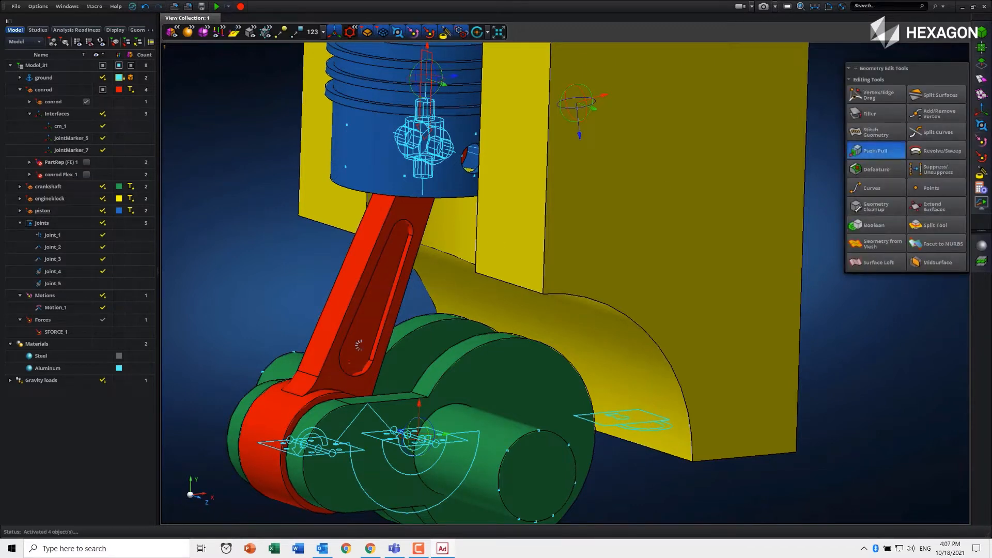
click(370, 320)
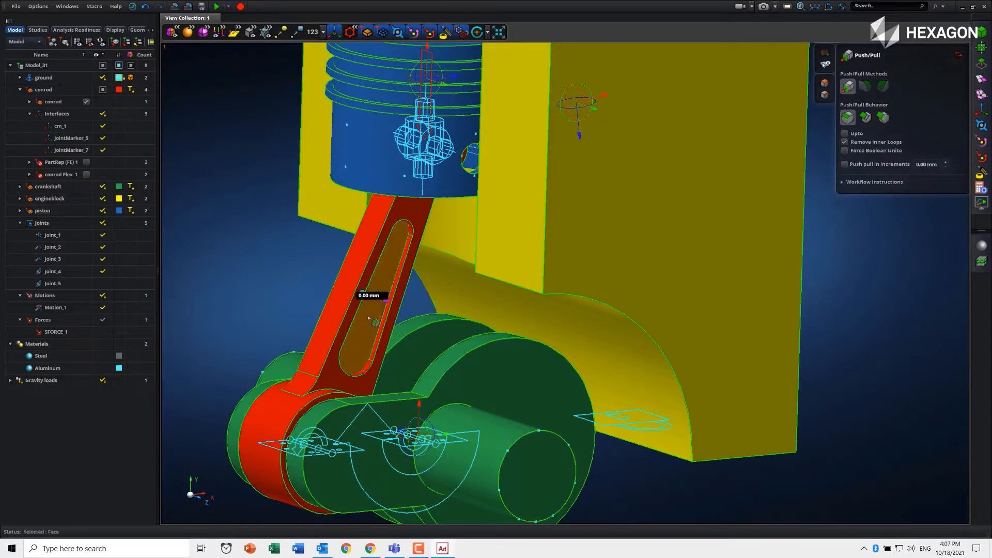
middle_drag(422, 319, 362, 313)
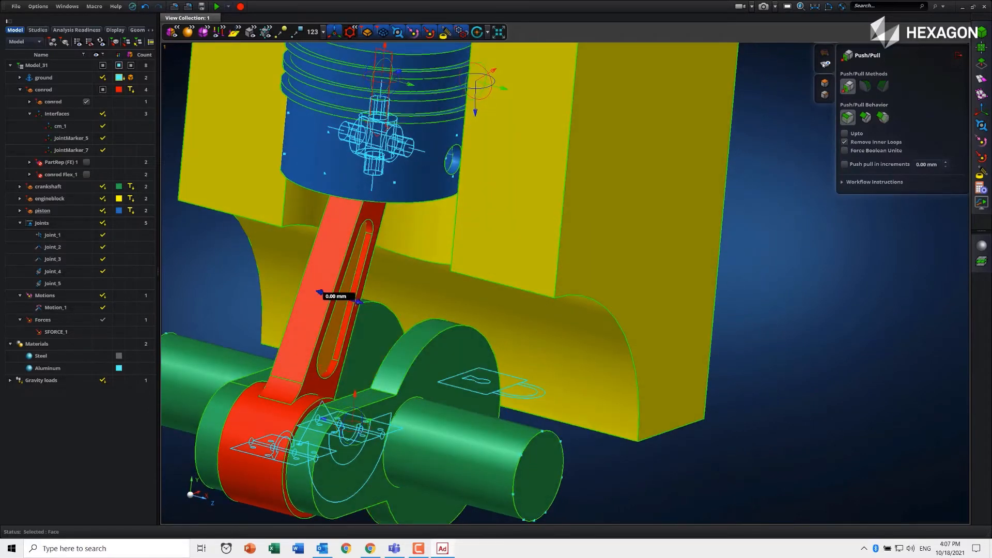
drag(319, 292, 265, 286)
middle_drag(313, 325, 295, 317)
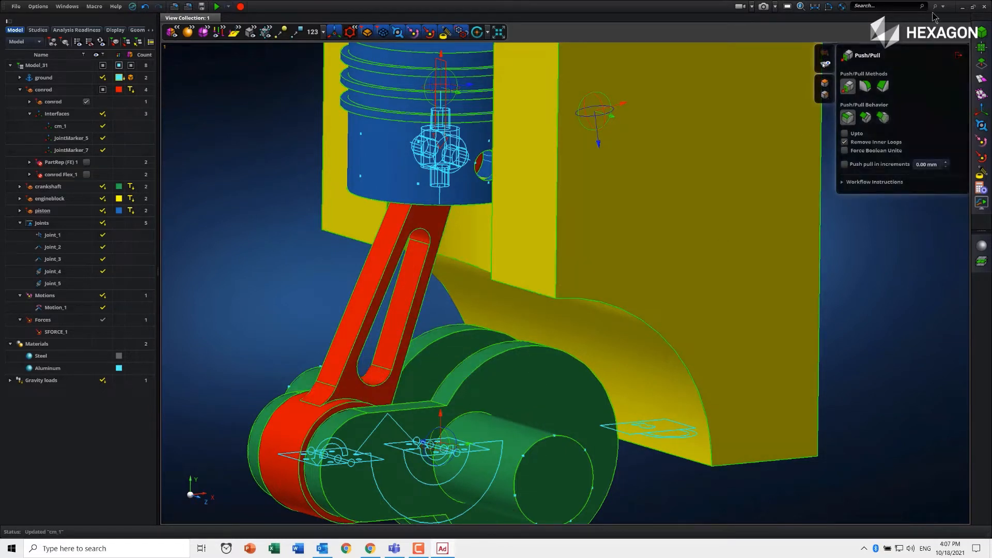
click(961, 57)
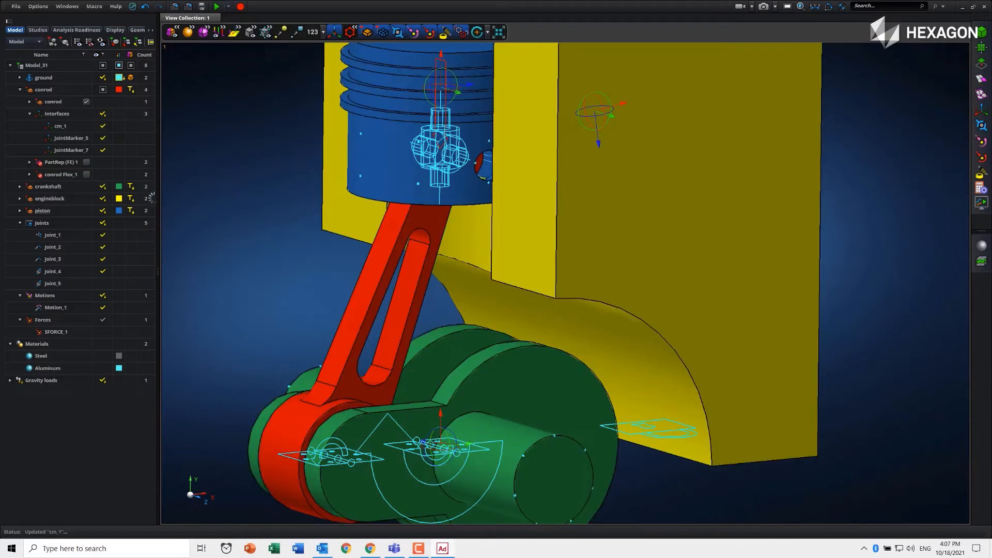
- Activate the connecting rod's conrod Flex_1 representation and show its mesh with the slot
right_click(61, 178)
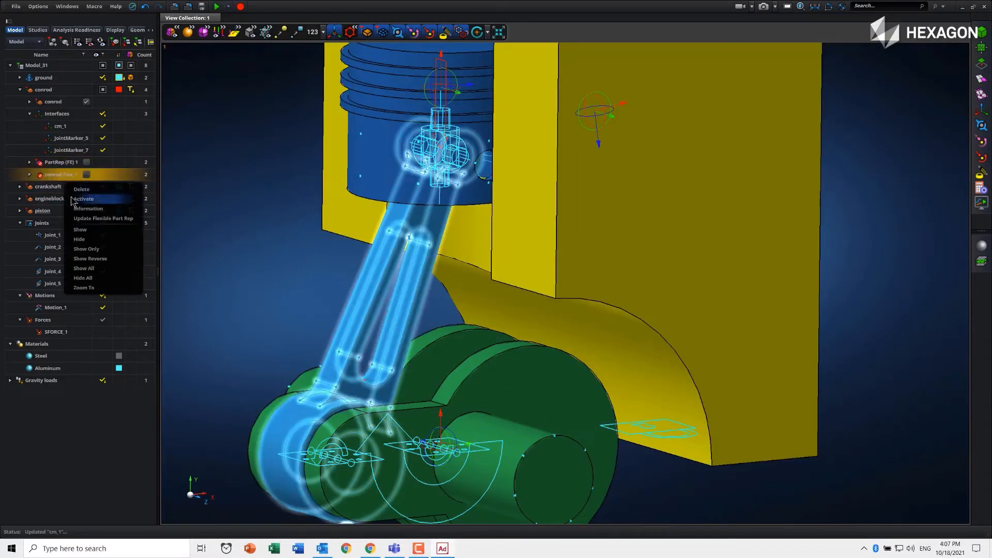
click(75, 199)
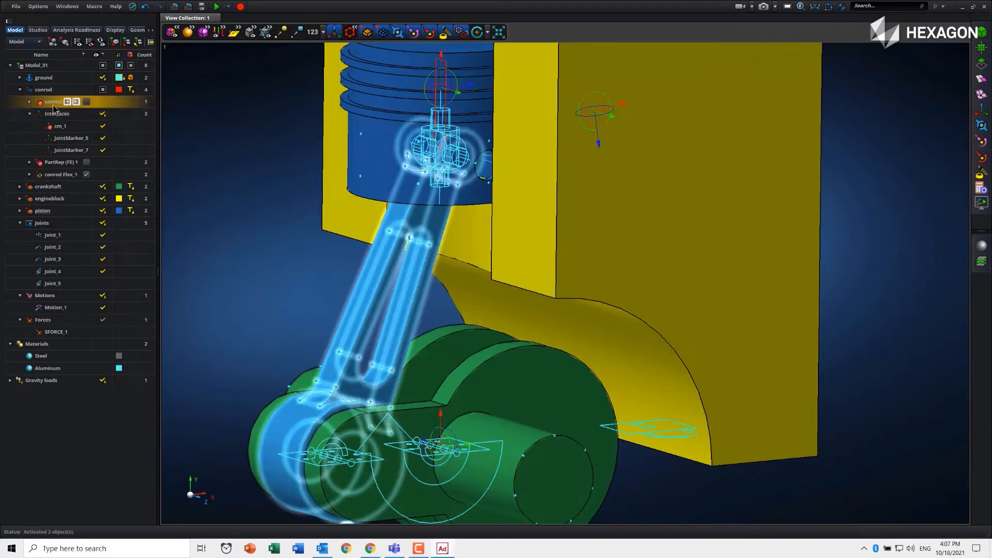
right_click(57, 176)
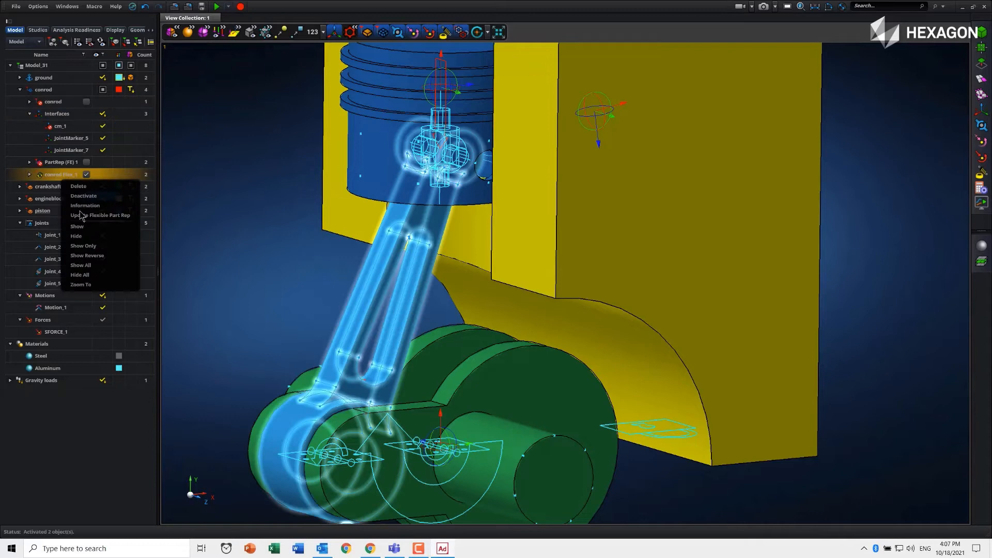
click(98, 233)
mouse_move(277, 251)
middle_down()
mouse_move(260, 246)
mouse_move(275, 257)
middle_up()
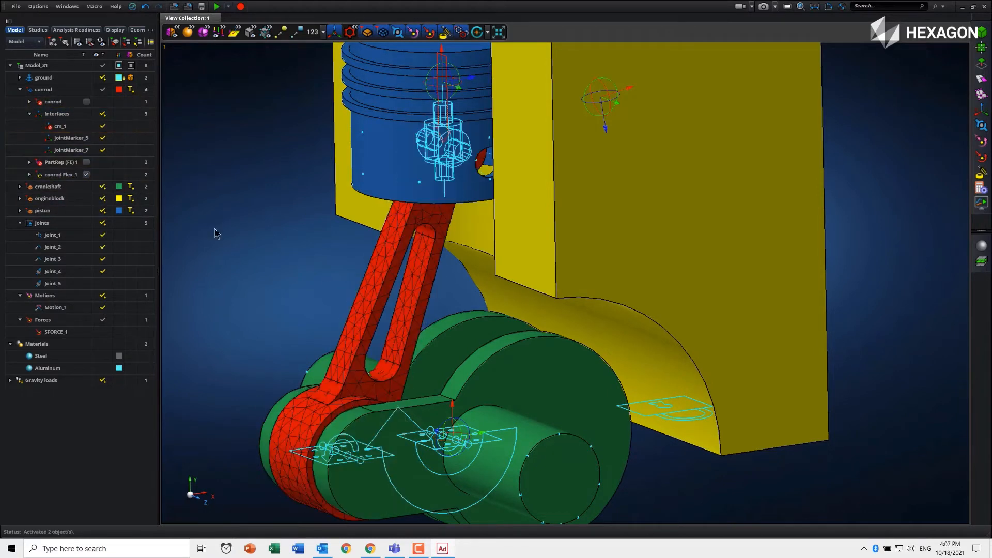
- Update the conrod Flex_1 flexible part representation and check the status of Mode Scenario conrod in the studies
right_click(48, 174)
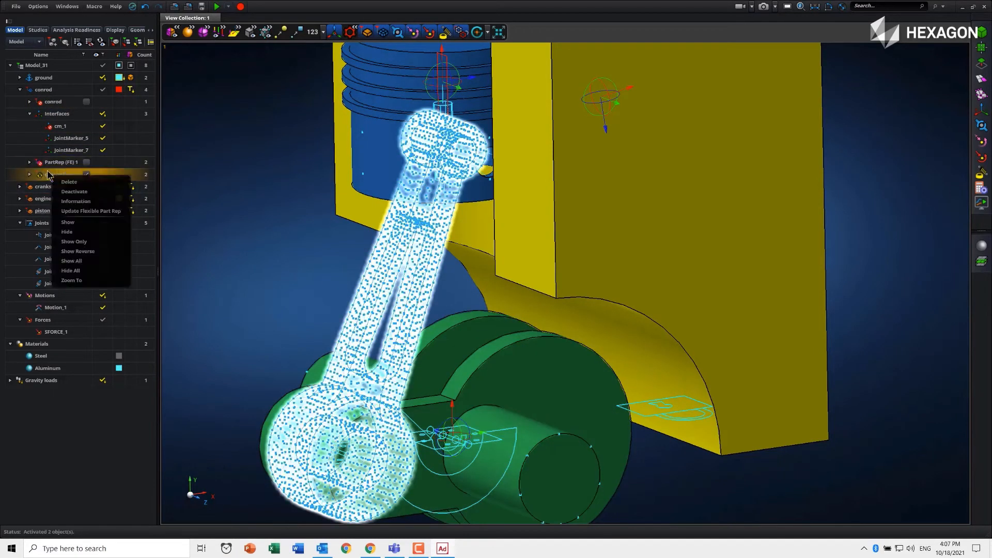
click(106, 215)
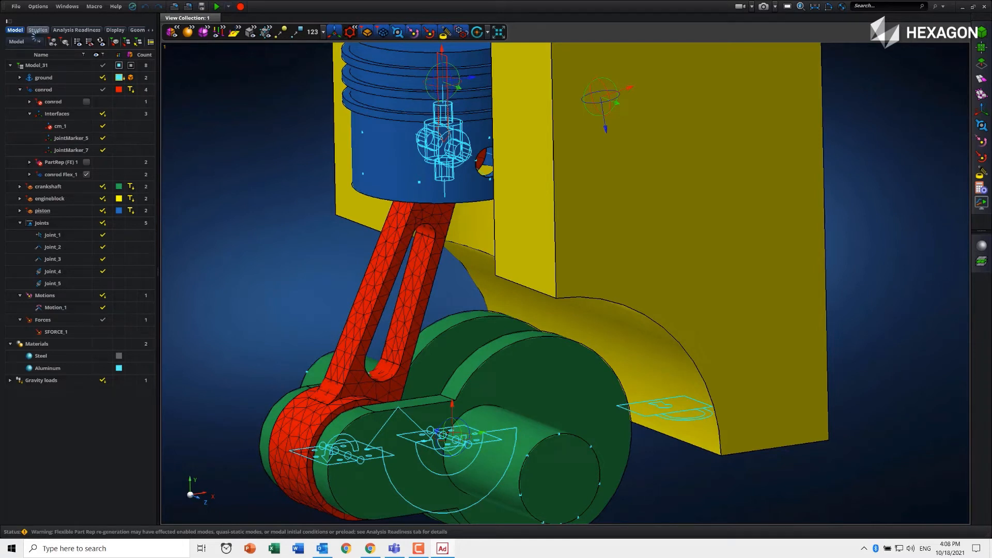
click(37, 30)
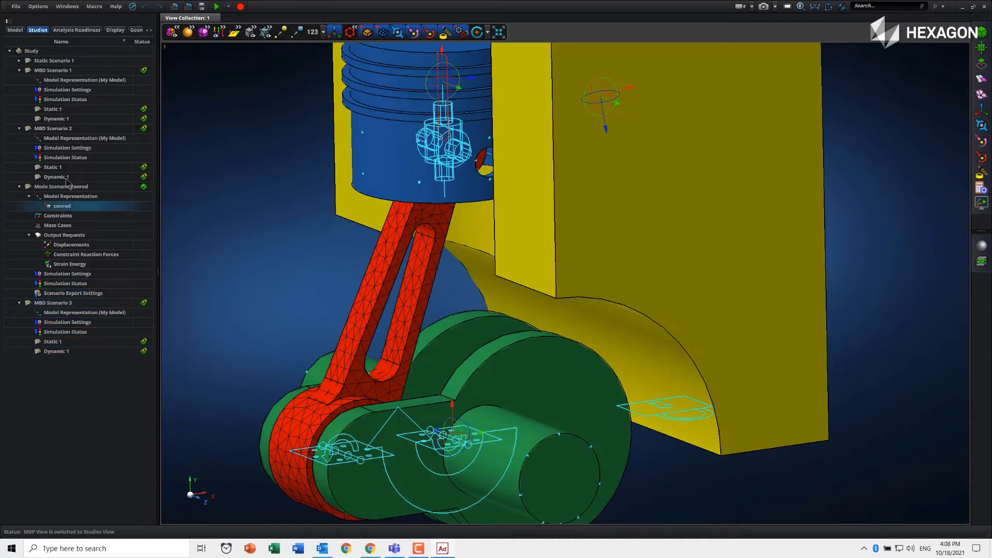
click(146, 189)
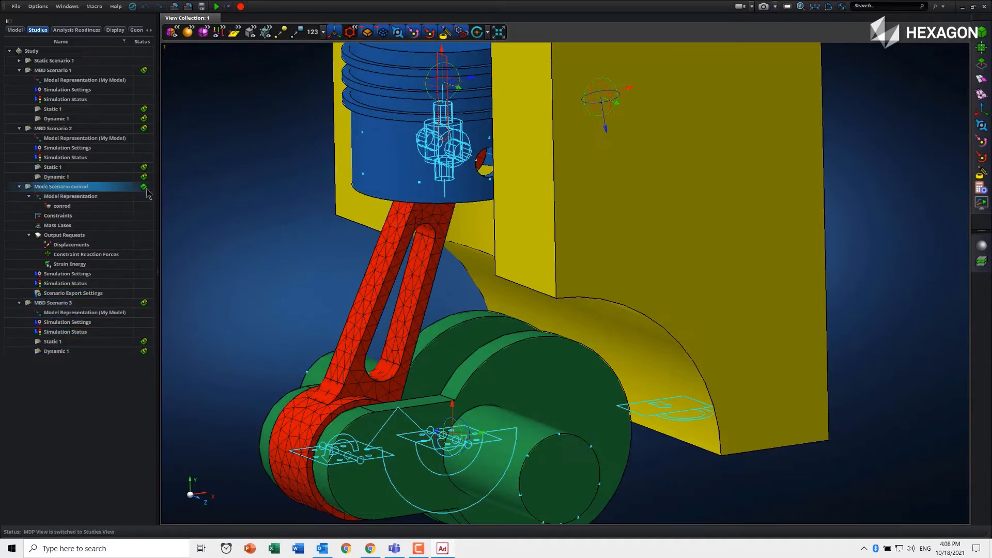
- Run a new dynamic MBD simulation of the modified mechanism with the preset parameters and close the simulation status
click(983, 192)
click(883, 78)
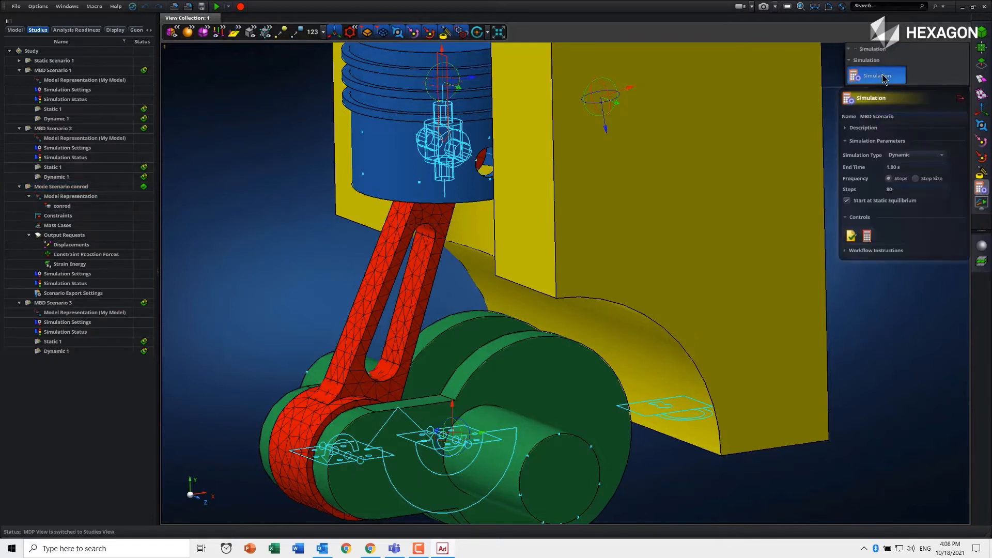
click(868, 236)
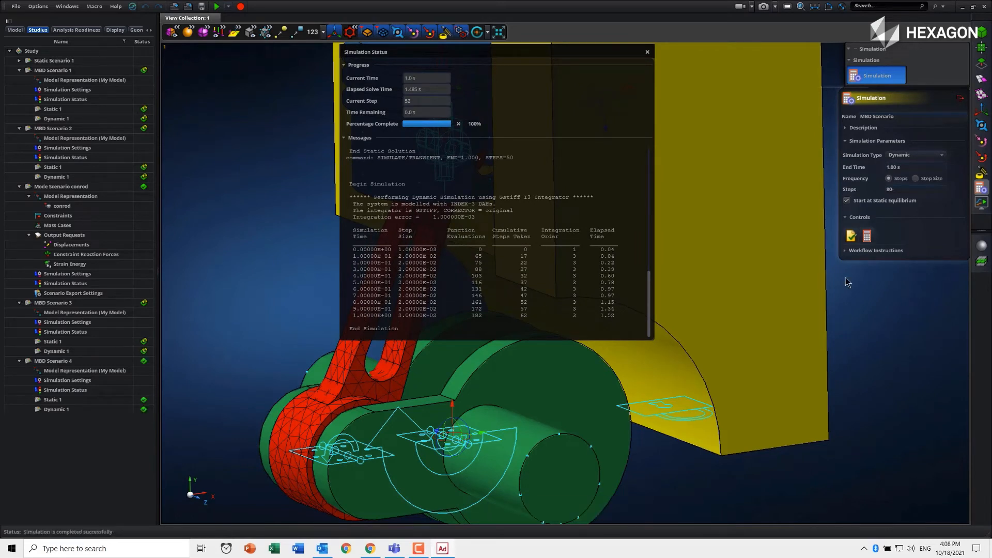
click(647, 52)
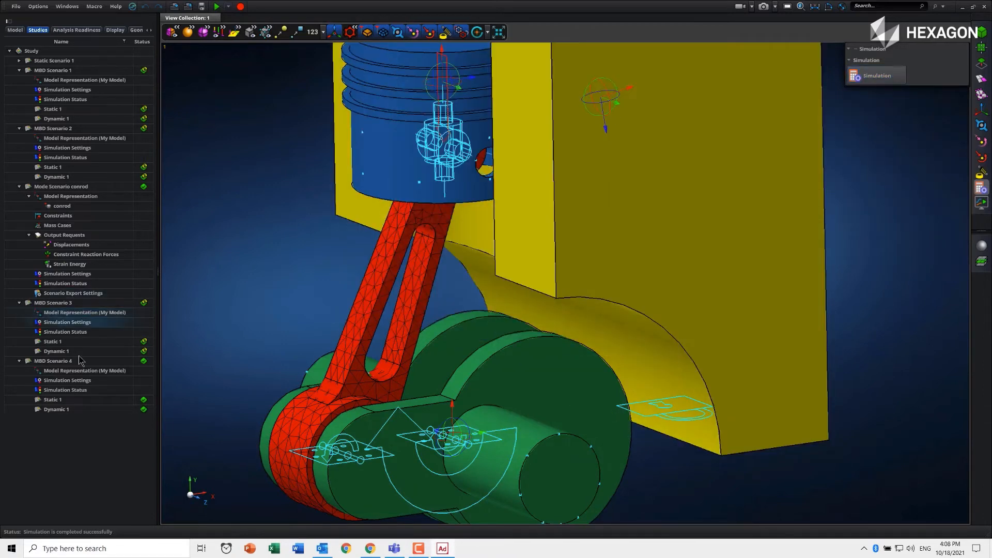
- Open the results of MBD Scenario 4 and display a Modal Stress fringe plot on the connecting rod
right_click(79, 362)
click(100, 399)
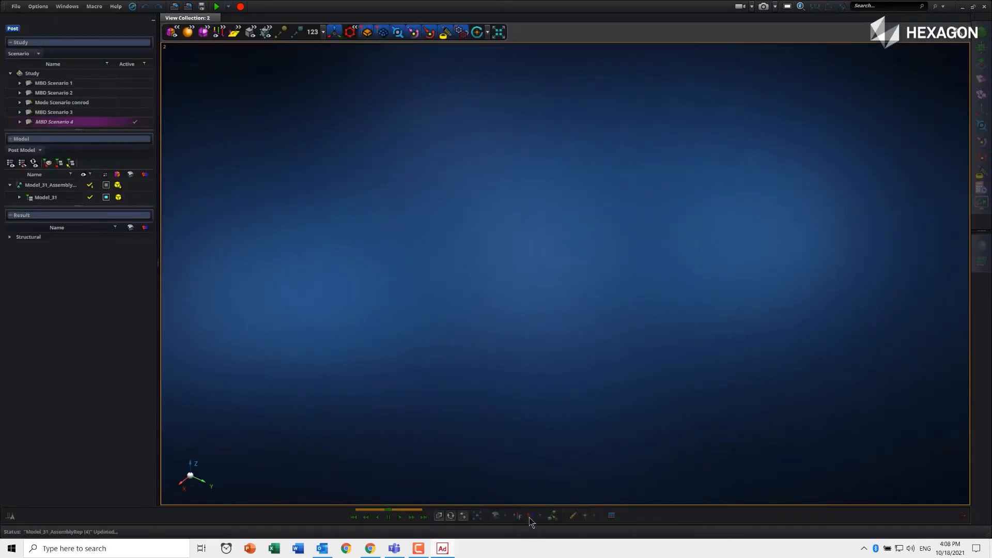
middle_drag(362, 222, 416, 333)
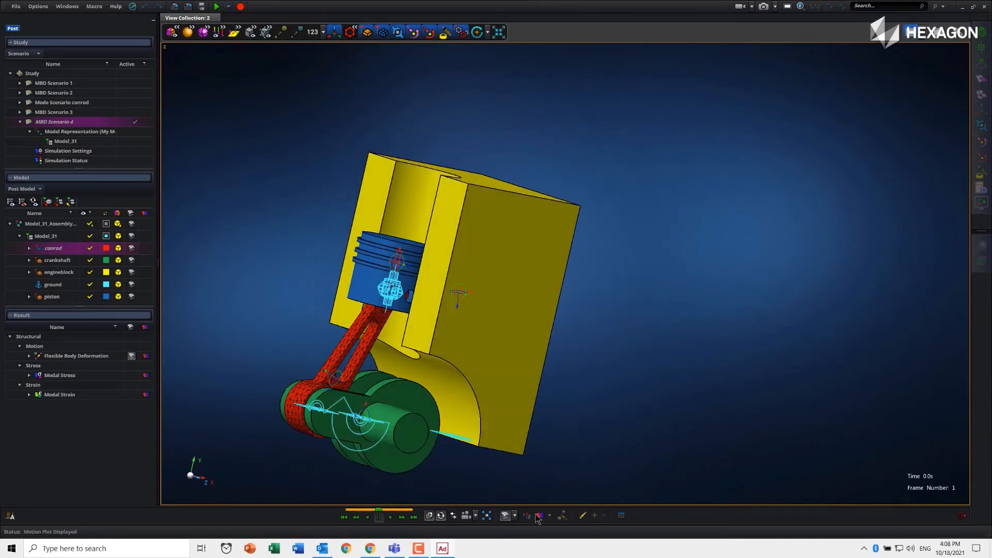
click(526, 516)
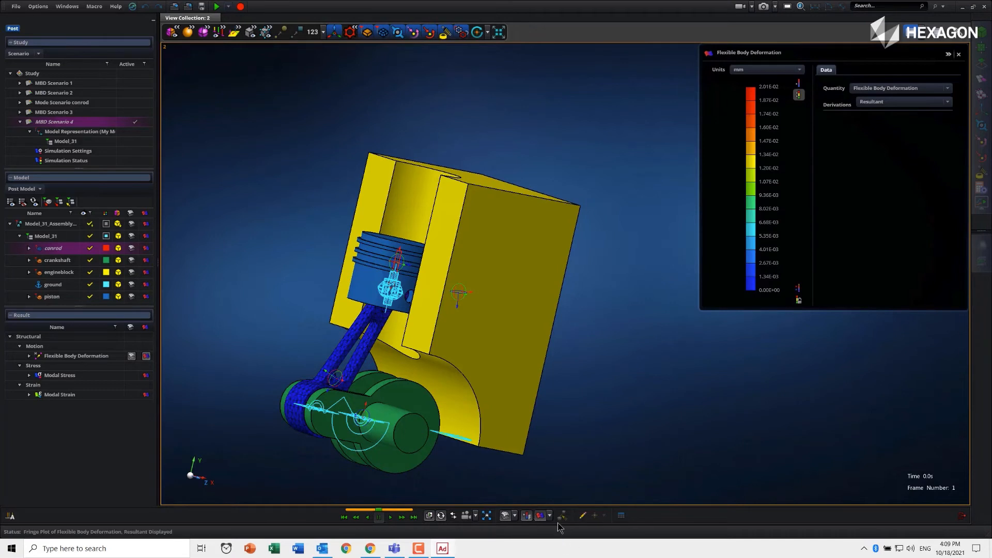
click(890, 88)
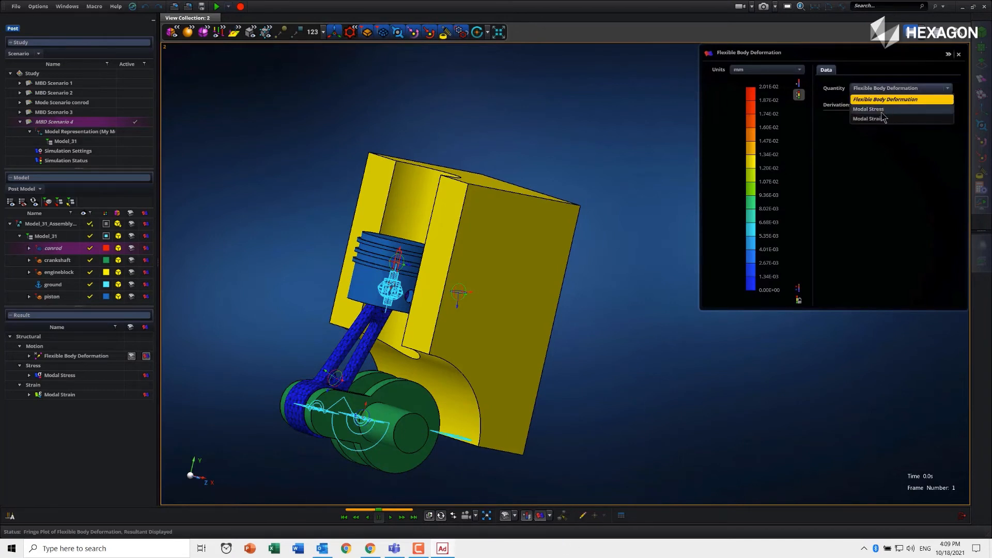
click(884, 118)
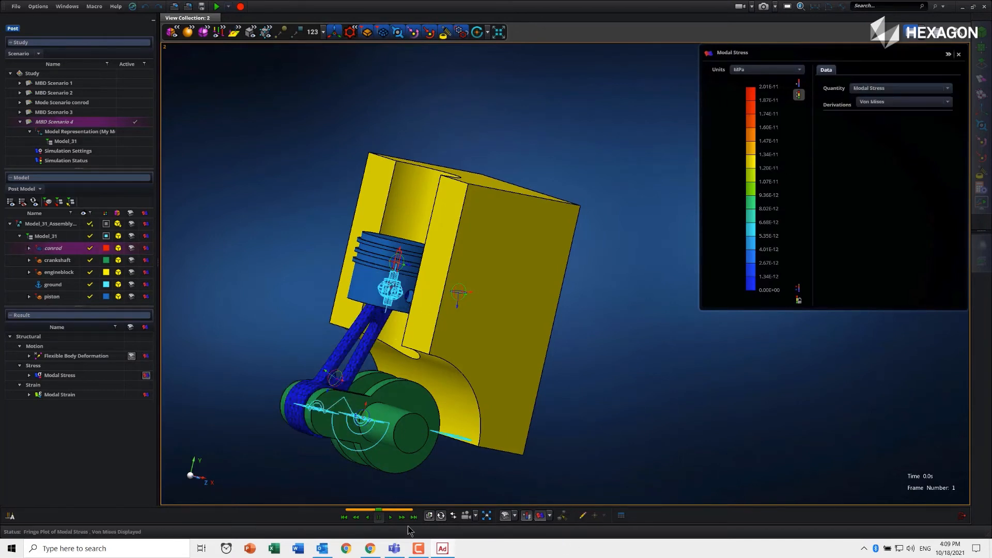
- Play the MBD Scenario 4 stress animation through its motion and pause it
scroll(356, 470, up, 2)
click(390, 519)
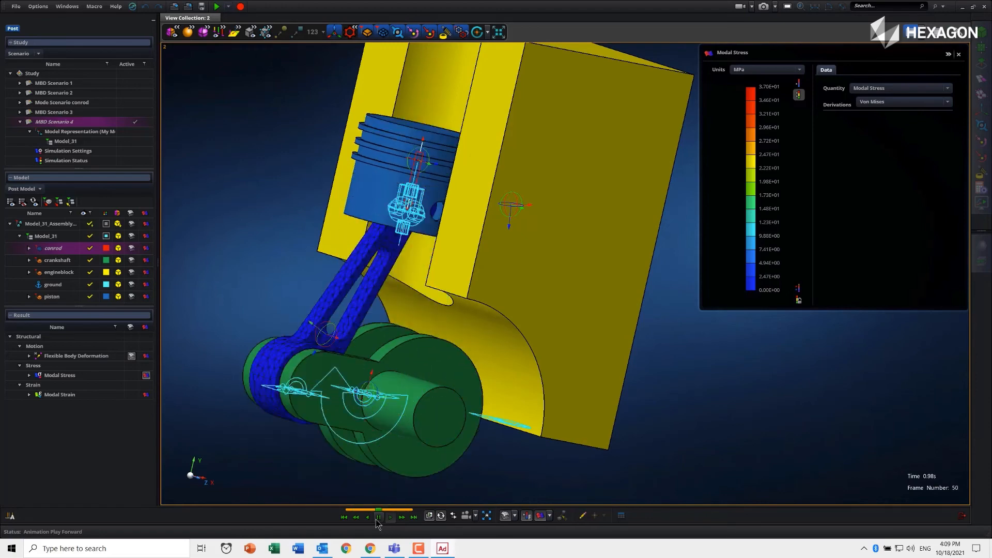
click(379, 518)
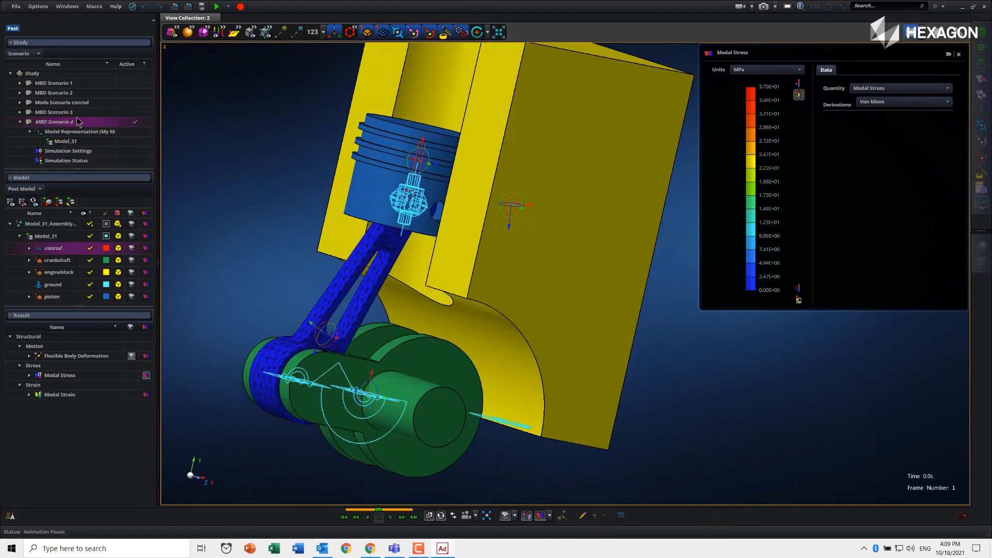
- Switch to the MBD Scenario 3 results, plot Modal Stress on the connecting rod, and play and pause its animation for comparison
double_click(62, 112)
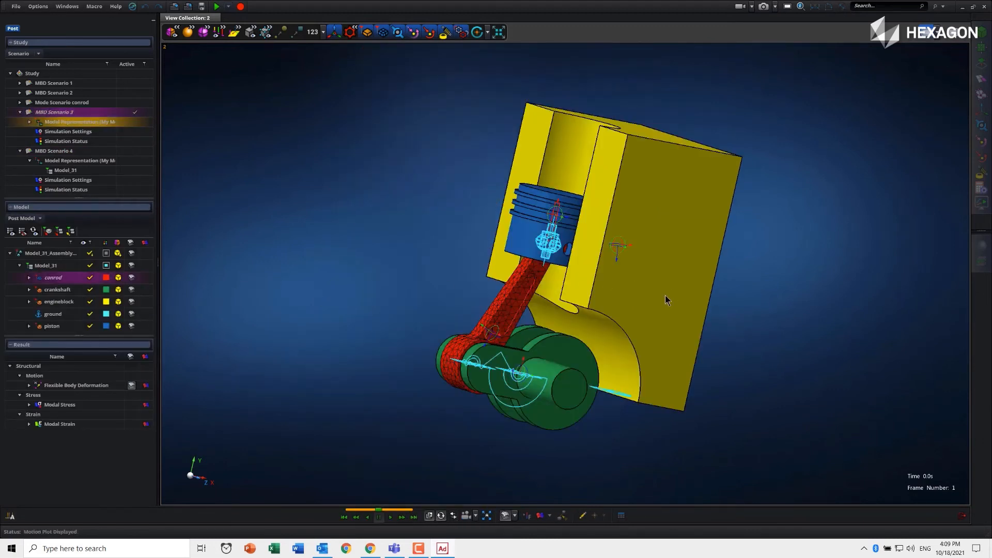
click(539, 516)
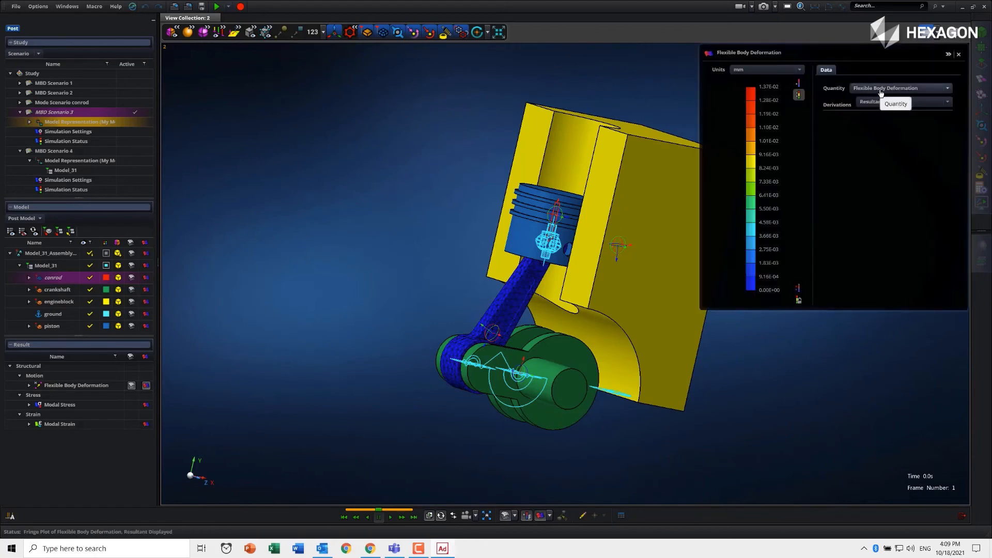
click(885, 94)
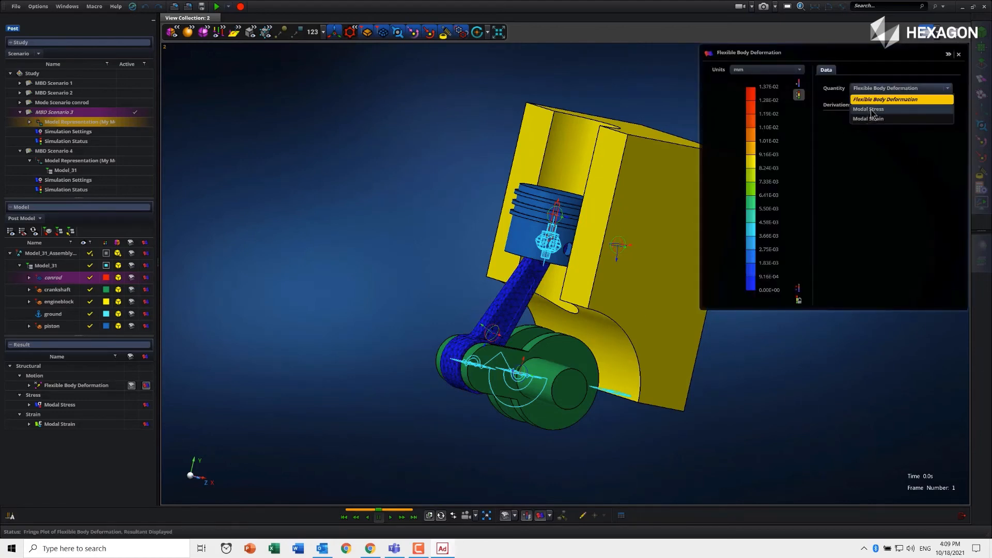
click(873, 110)
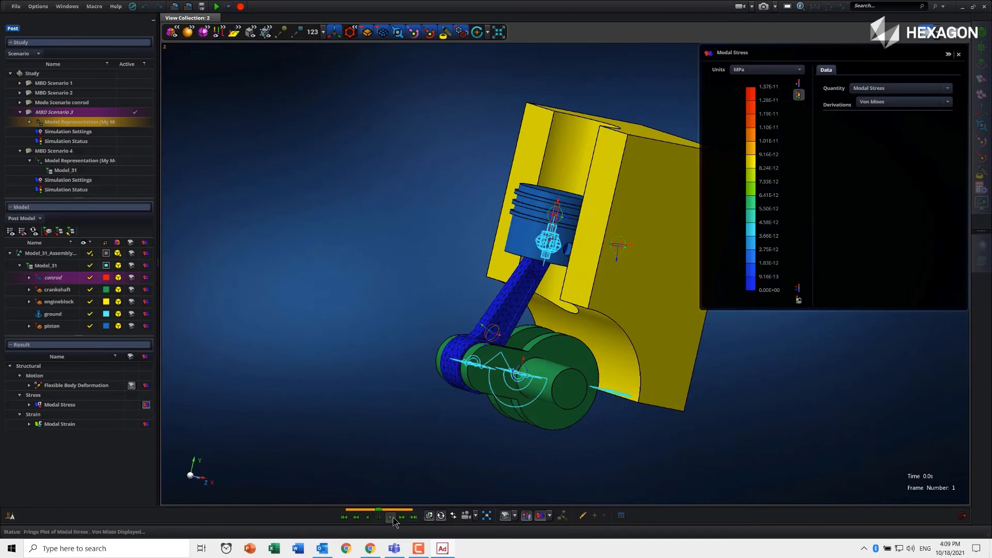
click(391, 517)
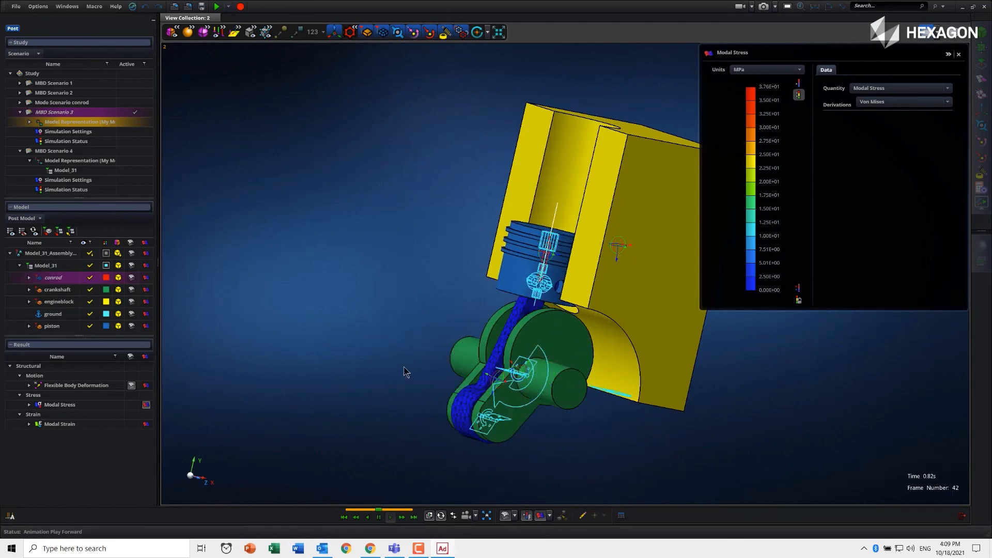
click(379, 516)
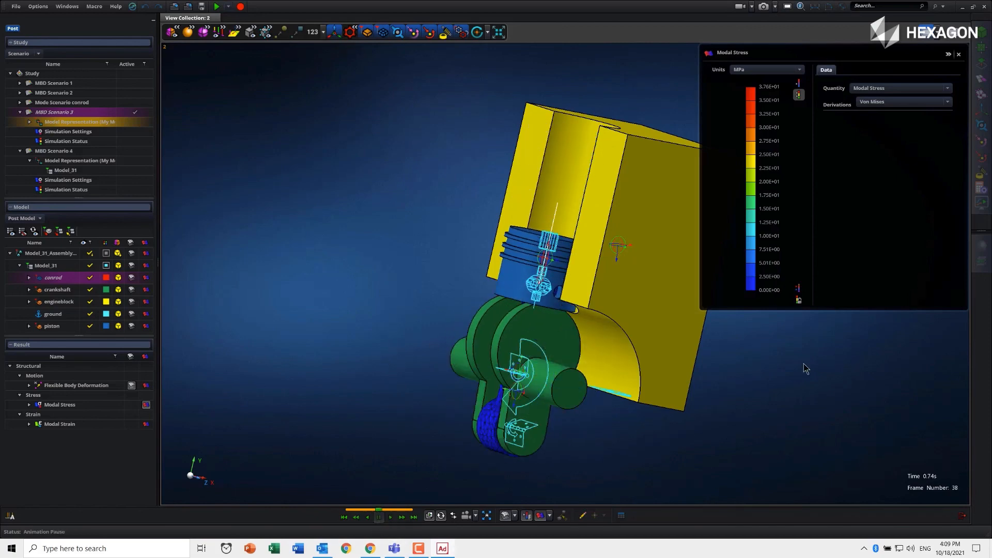